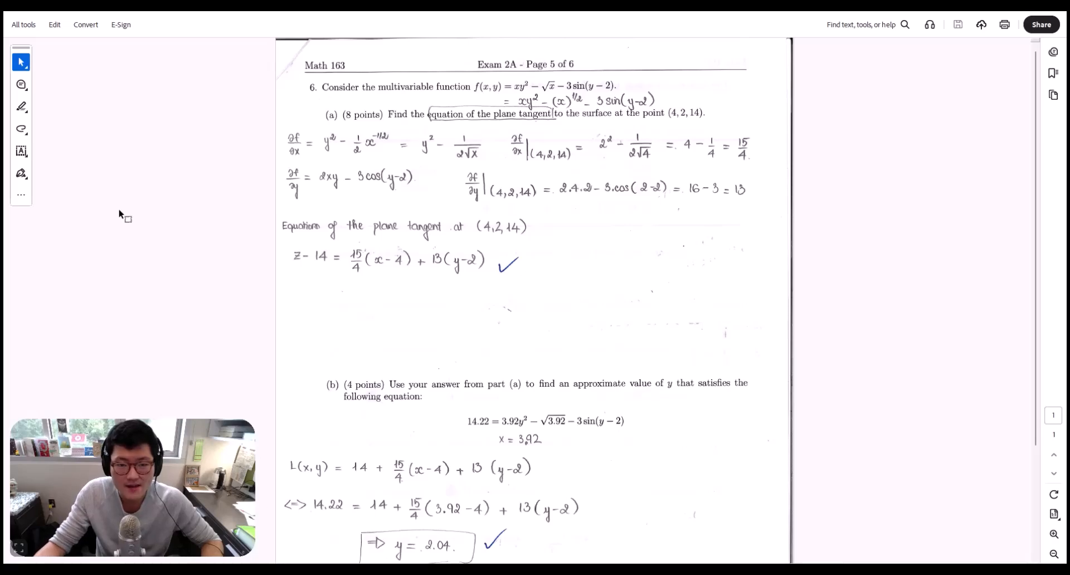
Enlarge the scanned exam page to read the handwritten solution to problem 6
{"action": "left_click", "coordinate": [1055, 537]}
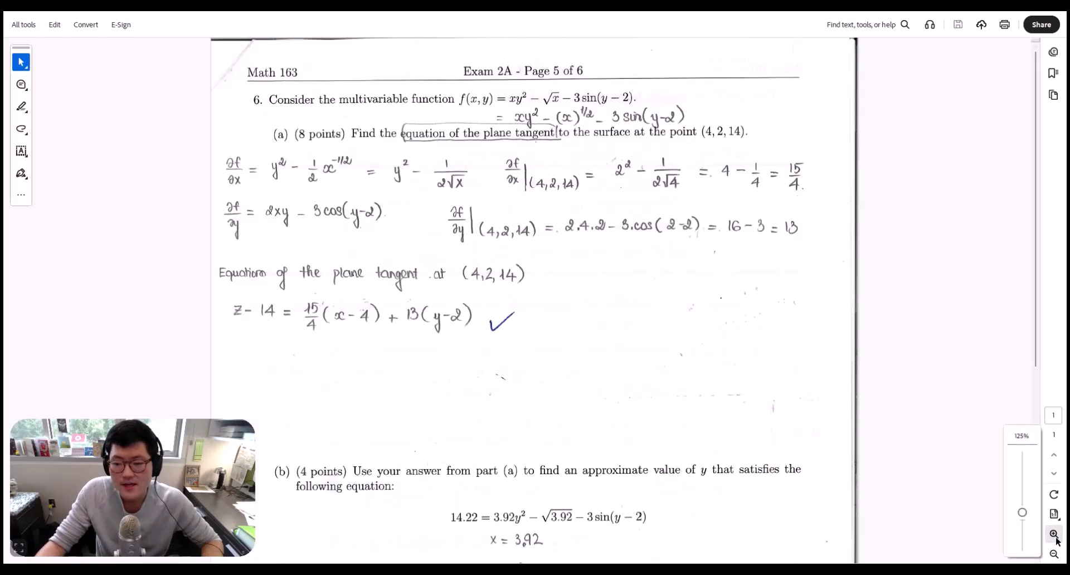
{"action": "left_click", "coordinate": [1055, 535]}
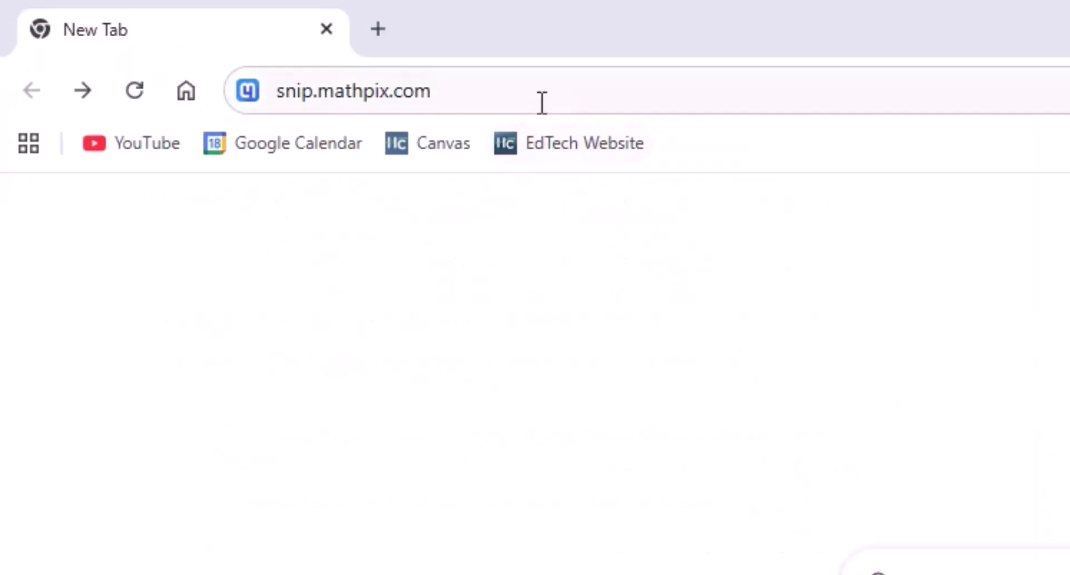
Switch to Chrome, go to snip.mathpix.com and log in with the prefilled account credentials
{"action": "left_click", "coordinate": [549, 102]}
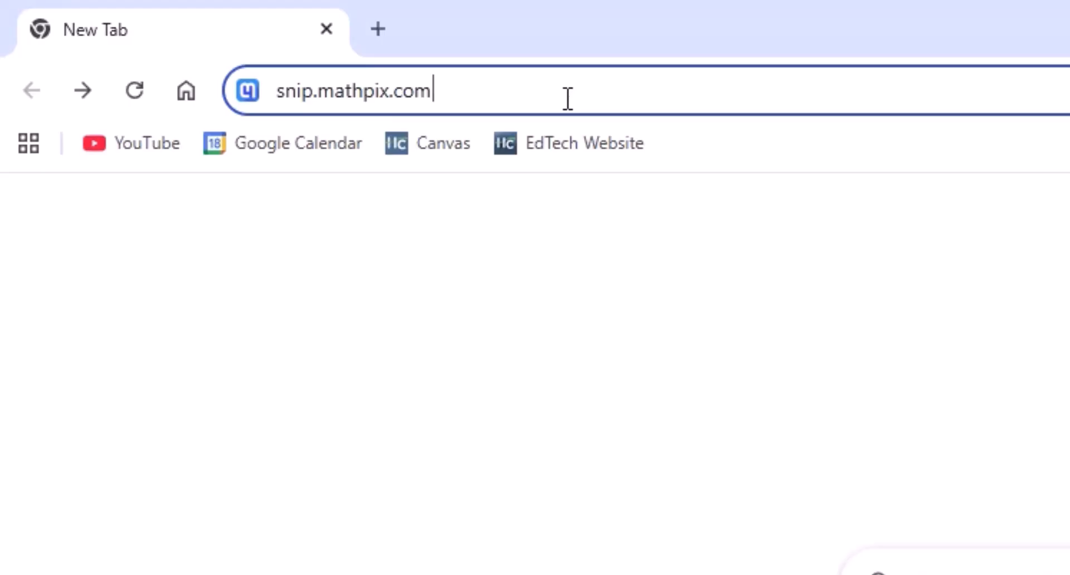
{"action": "key", "text": "Return"}
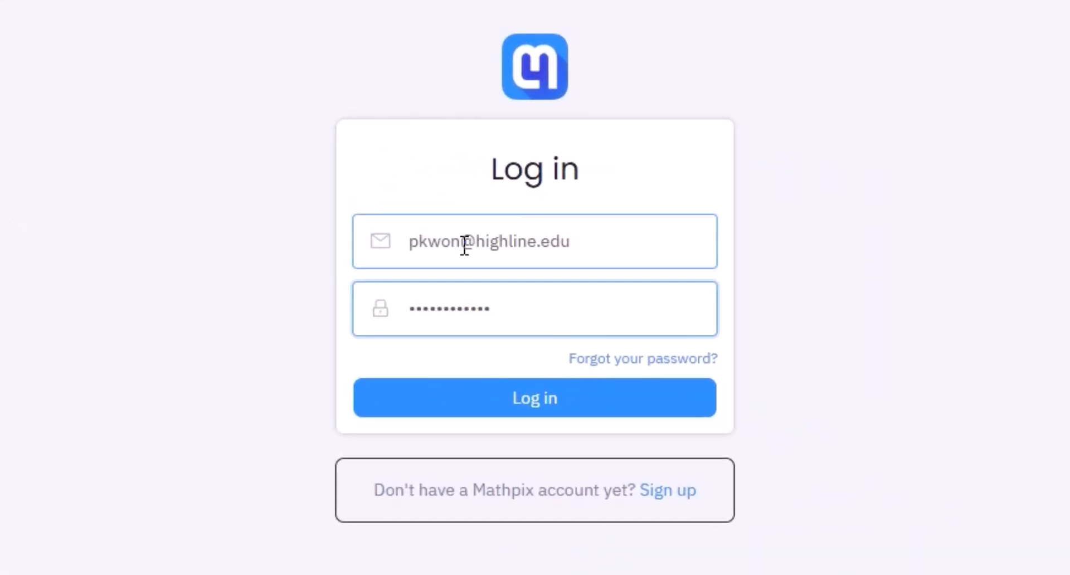
{"action": "left_click", "coordinate": [424, 409]}
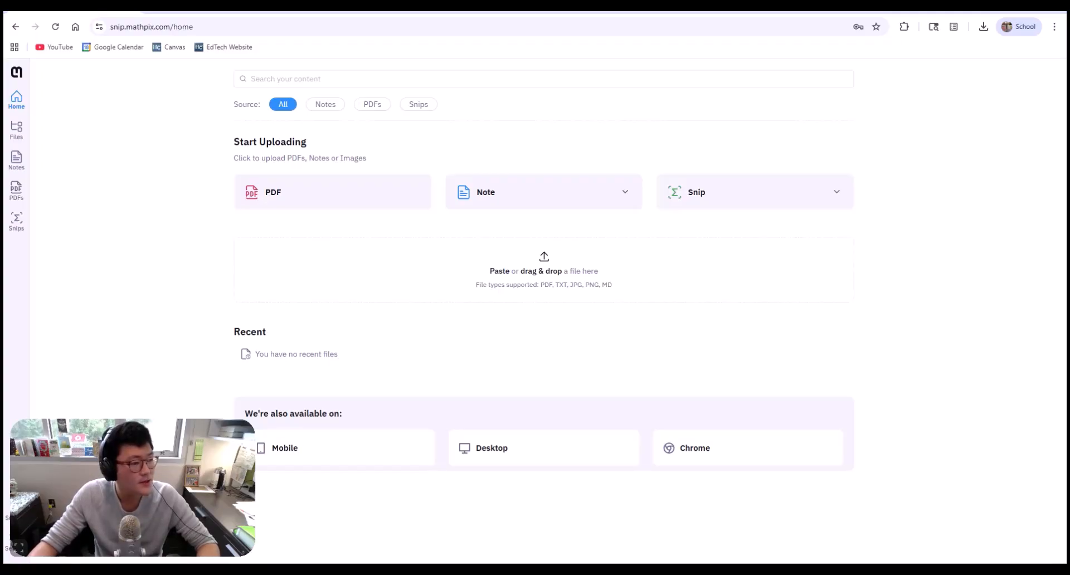
Upload the scanned exam PDF without a page range, preserving section and equation numbering, and convert it to a note
{"action": "left_click_drag", "start_coordinate": [3, 222], "coordinate": [443, 245]}
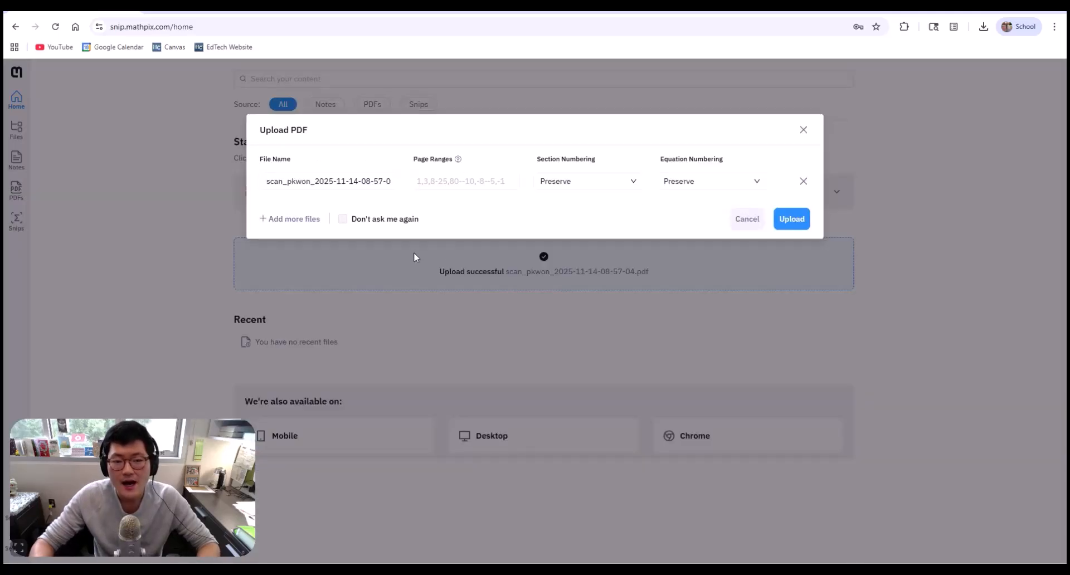
{"action": "left_click", "coordinate": [444, 181]}
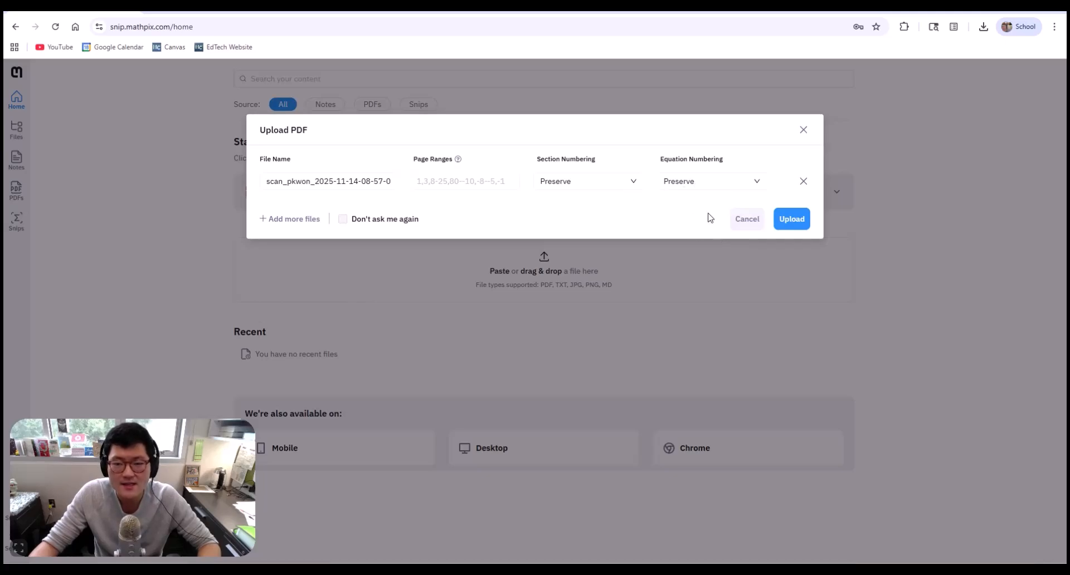
{"action": "left_click", "coordinate": [795, 219]}
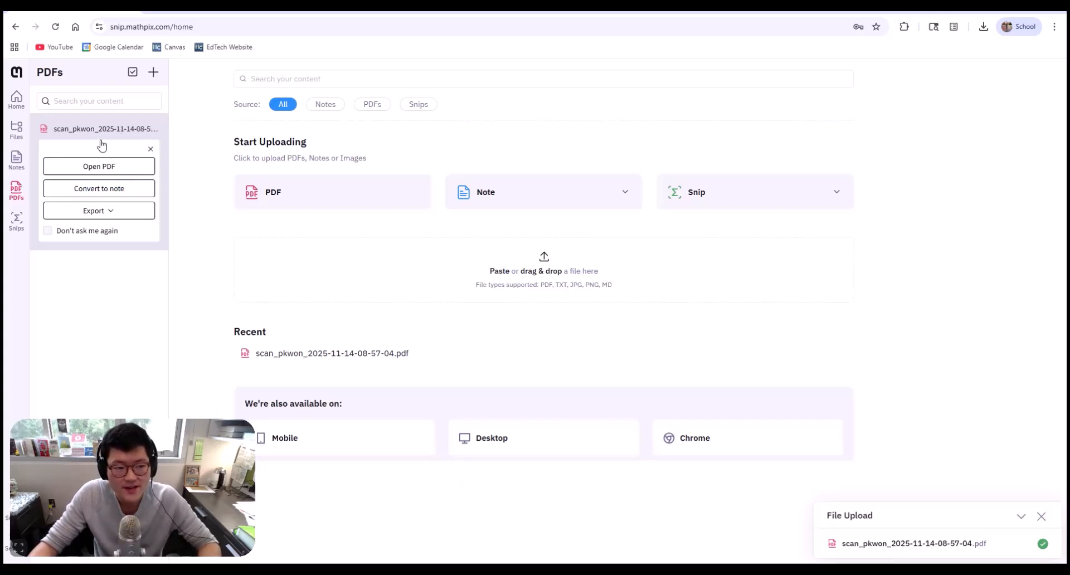
{"action": "left_click", "coordinate": [102, 195]}
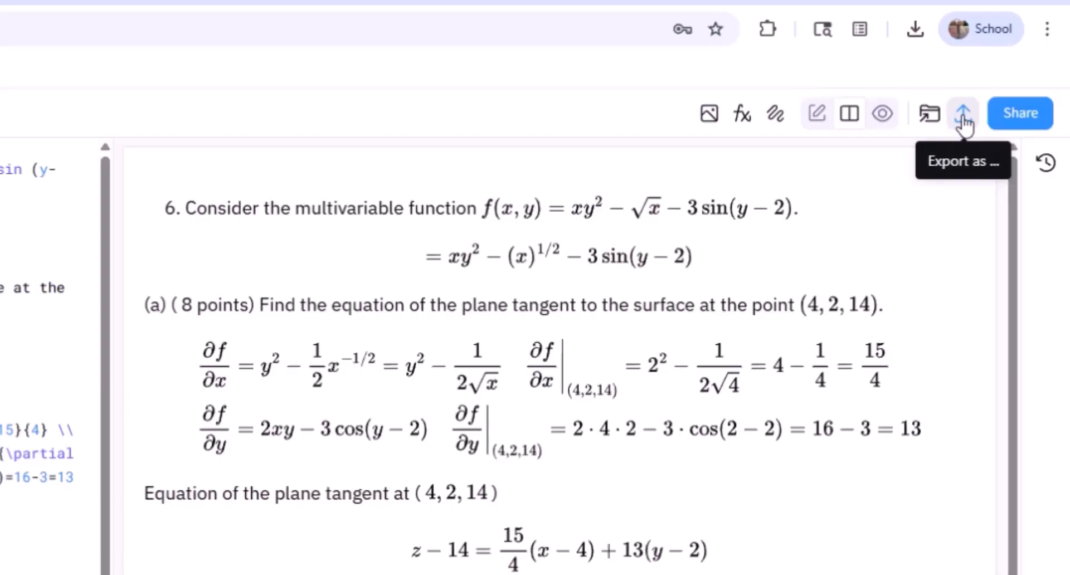
Export the converted exam note as DOCX and open the downloaded file in Word
{"action": "left_click", "coordinate": [964, 118]}
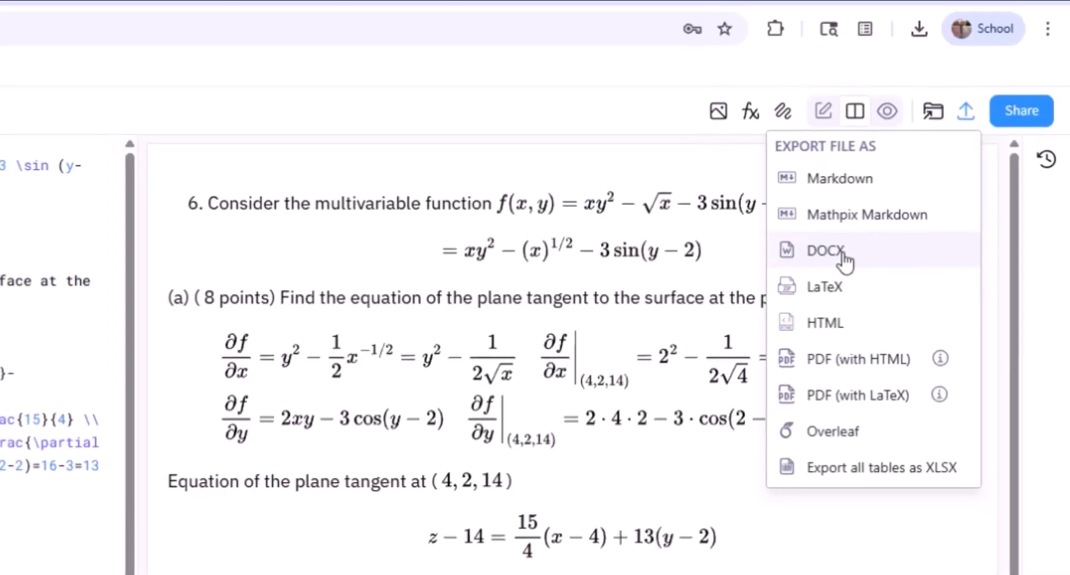
{"action": "left_click", "coordinate": [839, 267]}
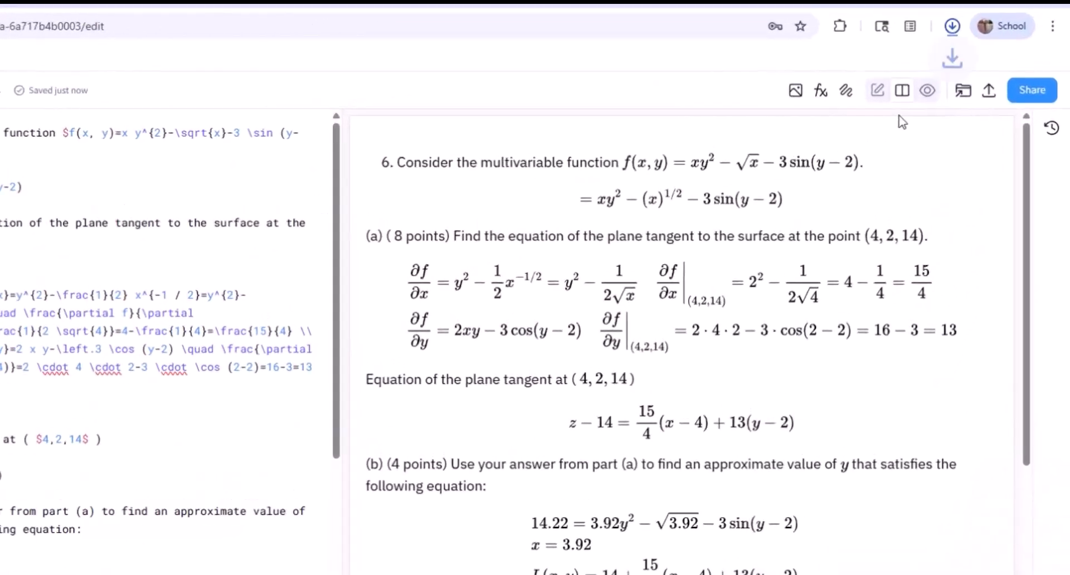
{"action": "left_click", "coordinate": [818, 81]}
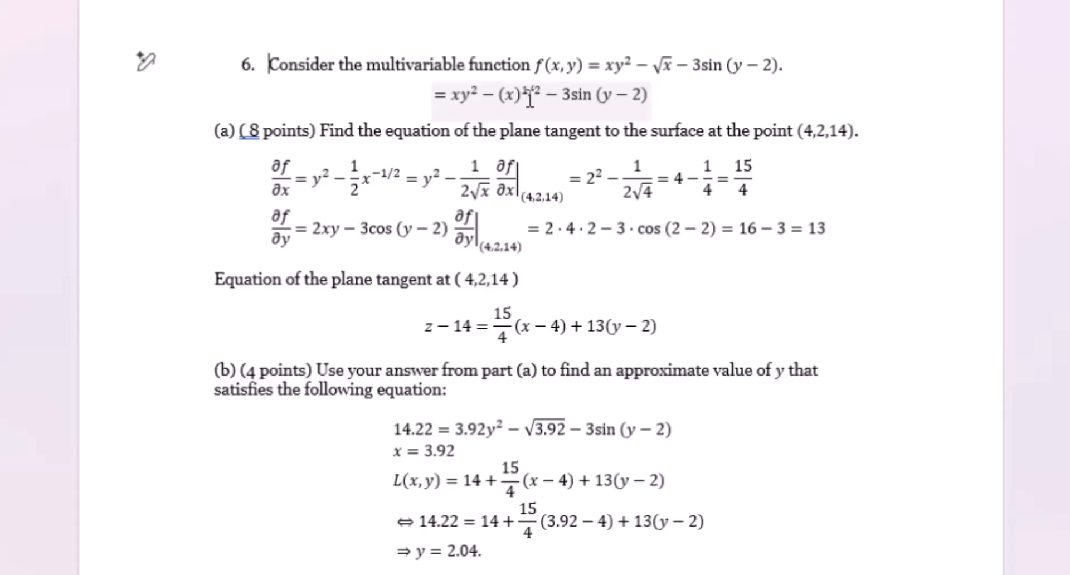
Check whether the converted equations in problem 6, parts (a) and (b), are editable
{"action": "left_click", "coordinate": [530, 98]}
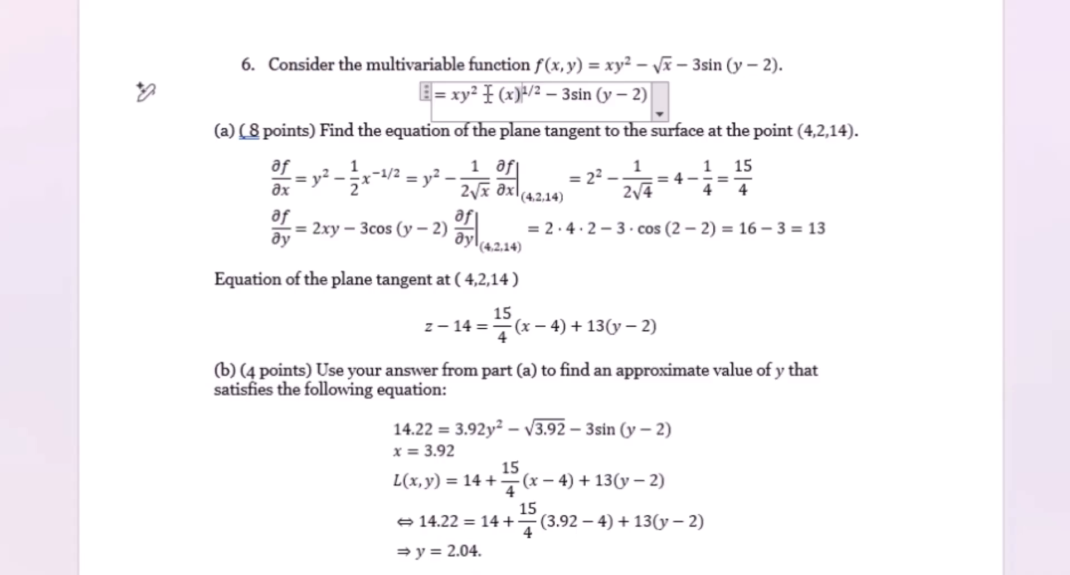
{"action": "left_click", "coordinate": [410, 229]}
{"action": "left_click", "coordinate": [463, 476]}
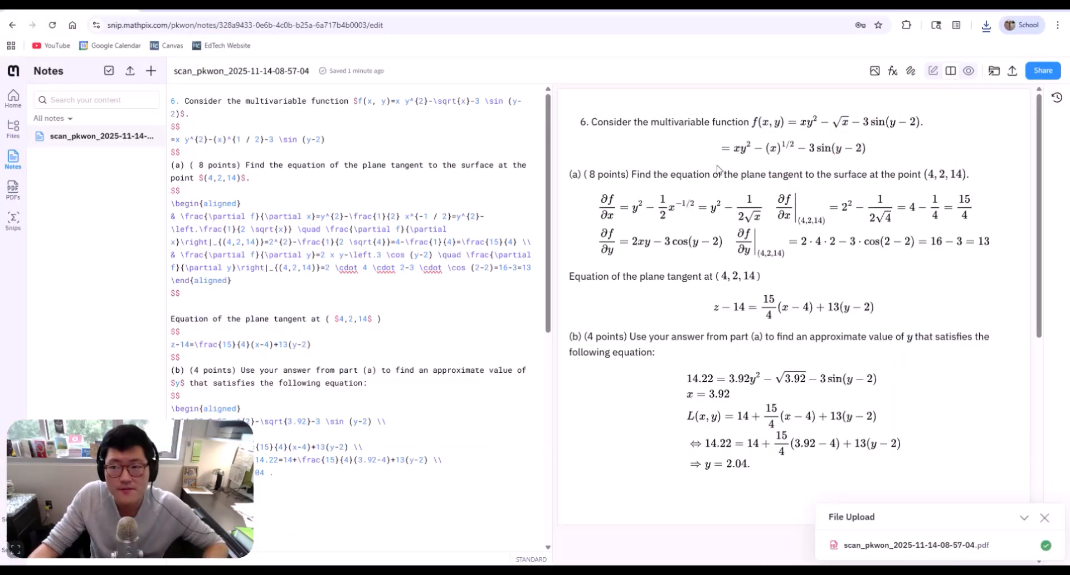
Return to the Mathpix exam note and export it to Overleaf with the CMU Serif font at size 11
{"action": "left_click", "coordinate": [1004, 79]}
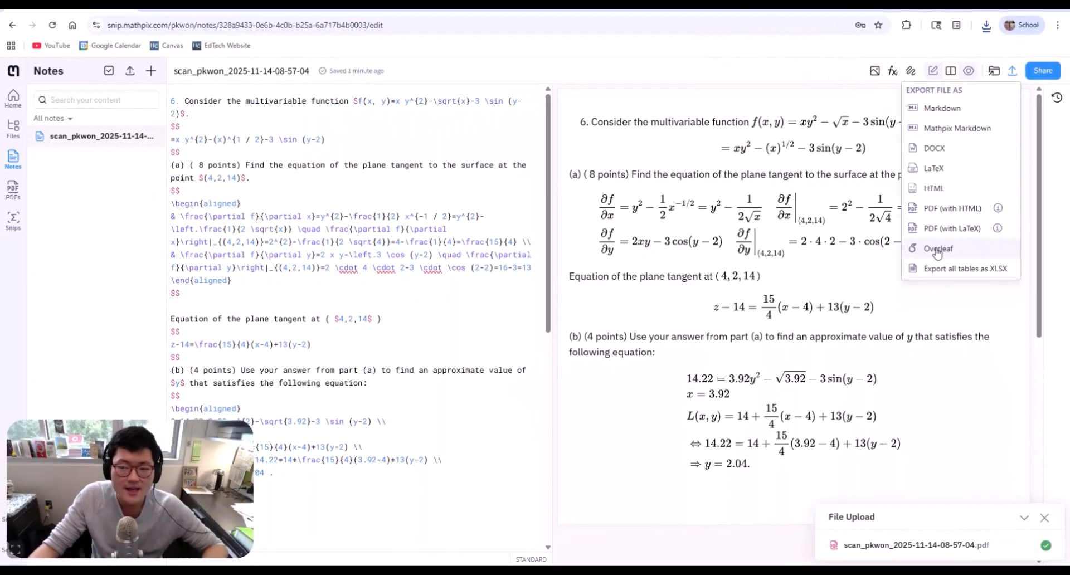
{"action": "left_click", "coordinate": [938, 250]}
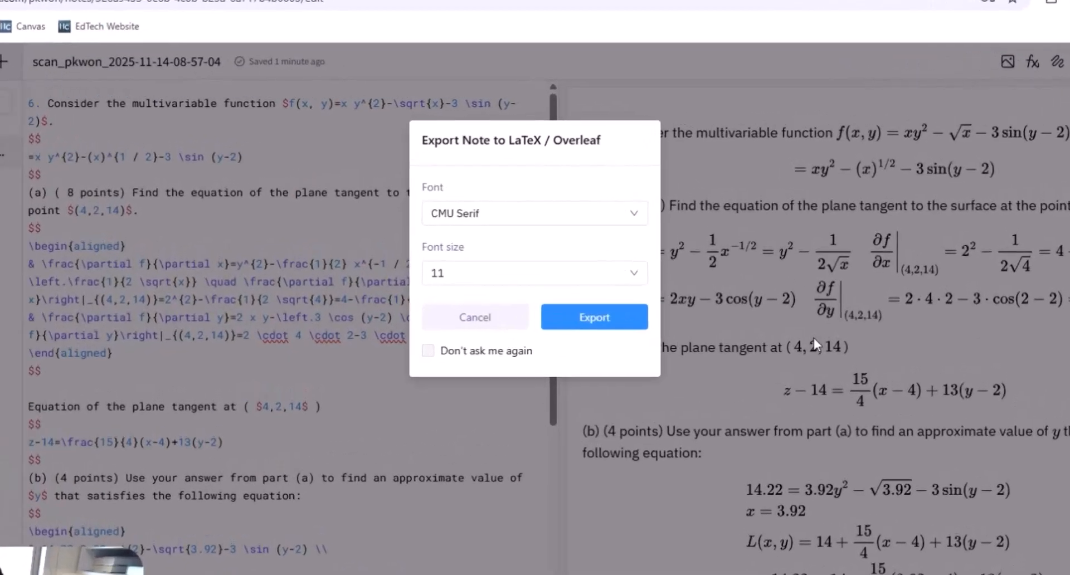
{"action": "left_click", "coordinate": [591, 384]}
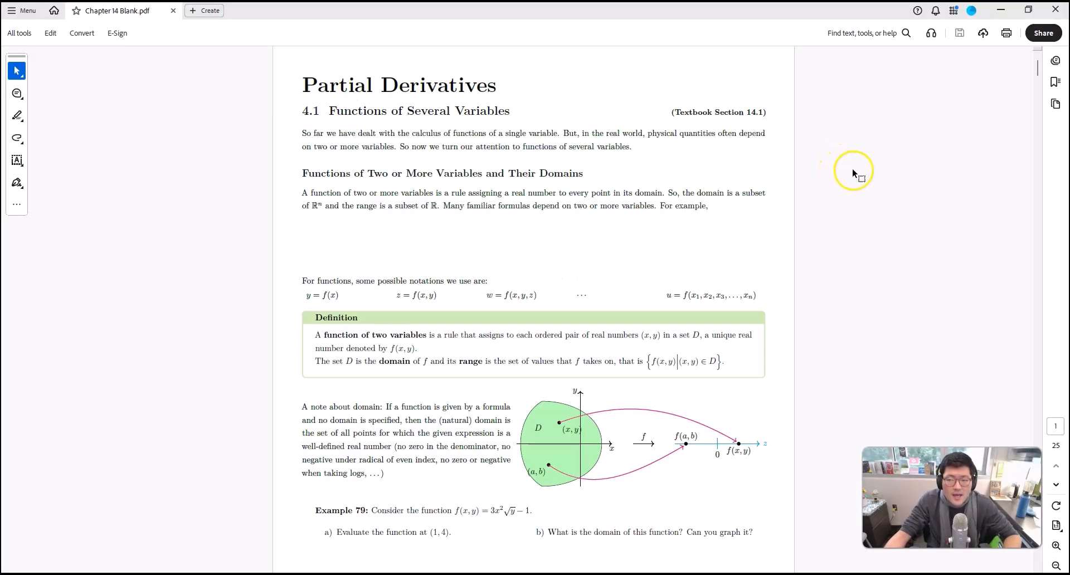
Look through the opening pages of Chapter 14 Blank.pdf in Acrobat, return to its start and close it
{"action": "scroll", "coordinate": [853, 169], "scroll_direction": "down", "scroll_amount": 12}
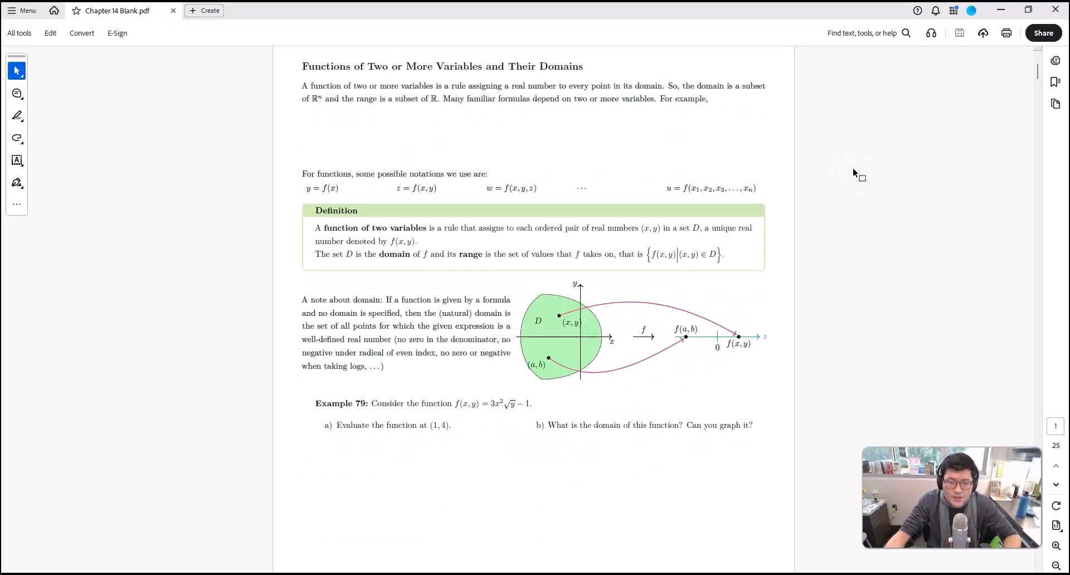
{"action": "scroll", "coordinate": [853, 168], "scroll_direction": "down", "scroll_amount": 15}
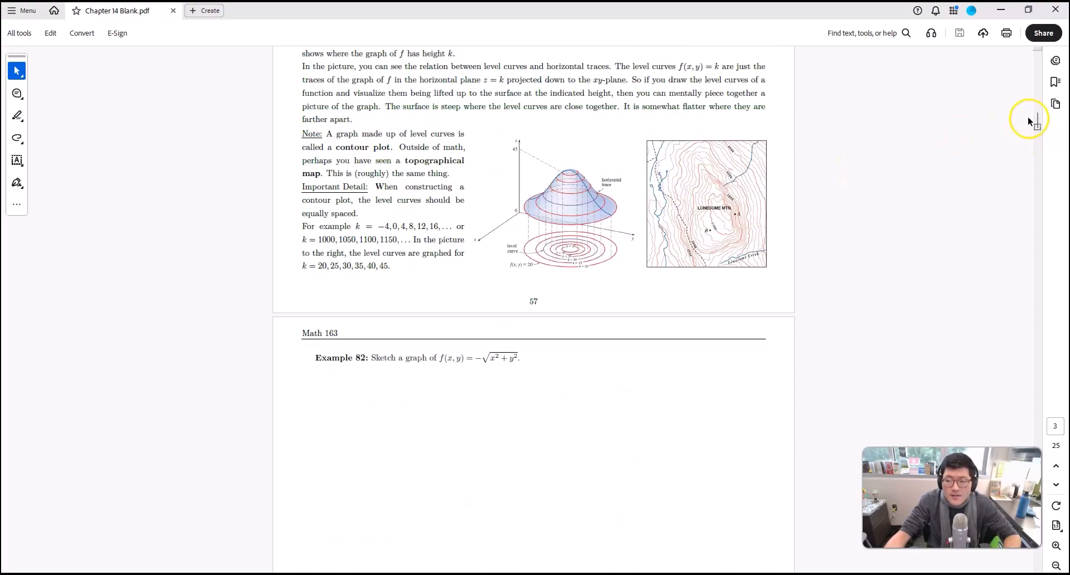
{"action": "left_click_drag", "start_coordinate": [1038, 120], "coordinate": [998, 45]}
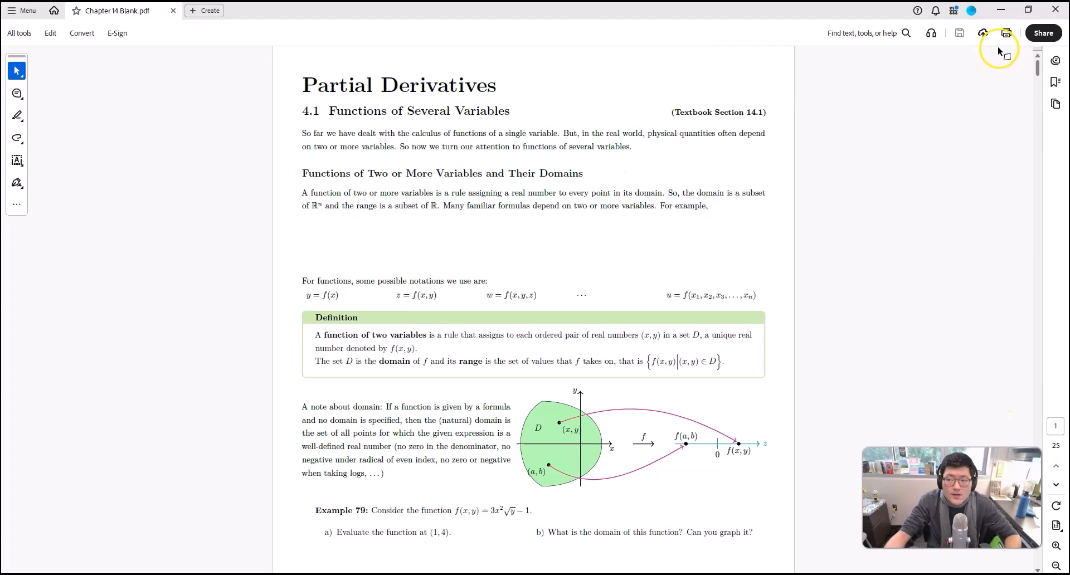
{"action": "left_click", "coordinate": [1057, 11]}
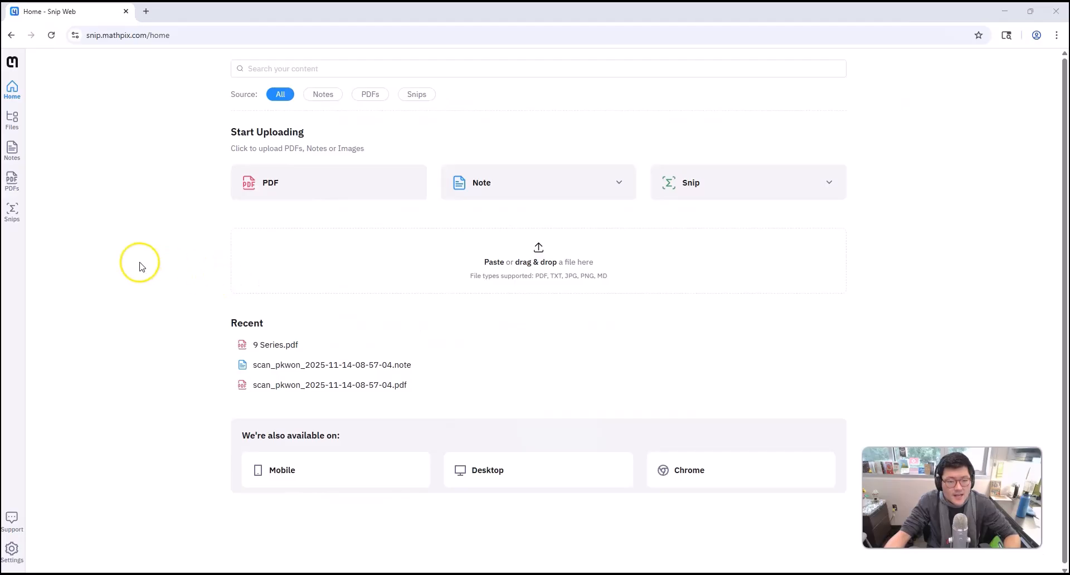
Upload Chapter 14 Blank.pdf to Mathpix with section and equation numbering preserved, and convert it to a note
{"action": "left_click_drag", "start_coordinate": [1, 273], "coordinate": [394, 243]}
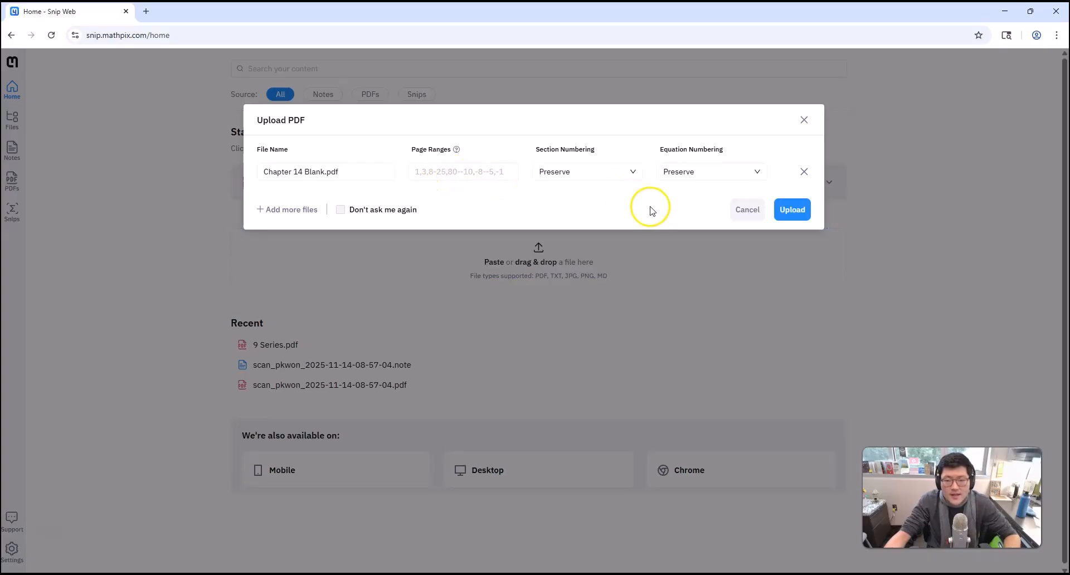
{"action": "left_click", "coordinate": [794, 209]}
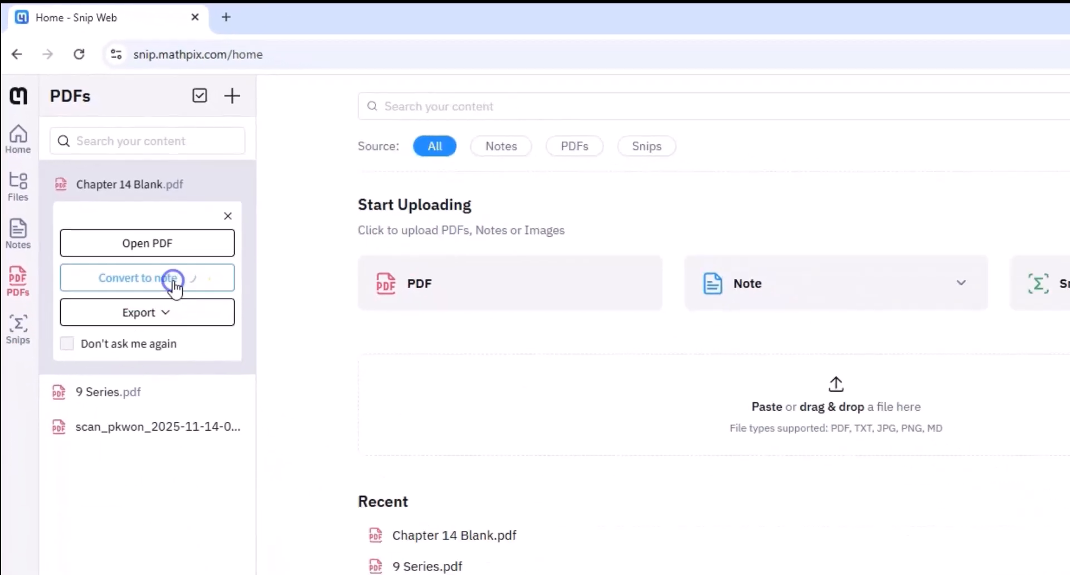
{"action": "left_click", "coordinate": [257, 415]}
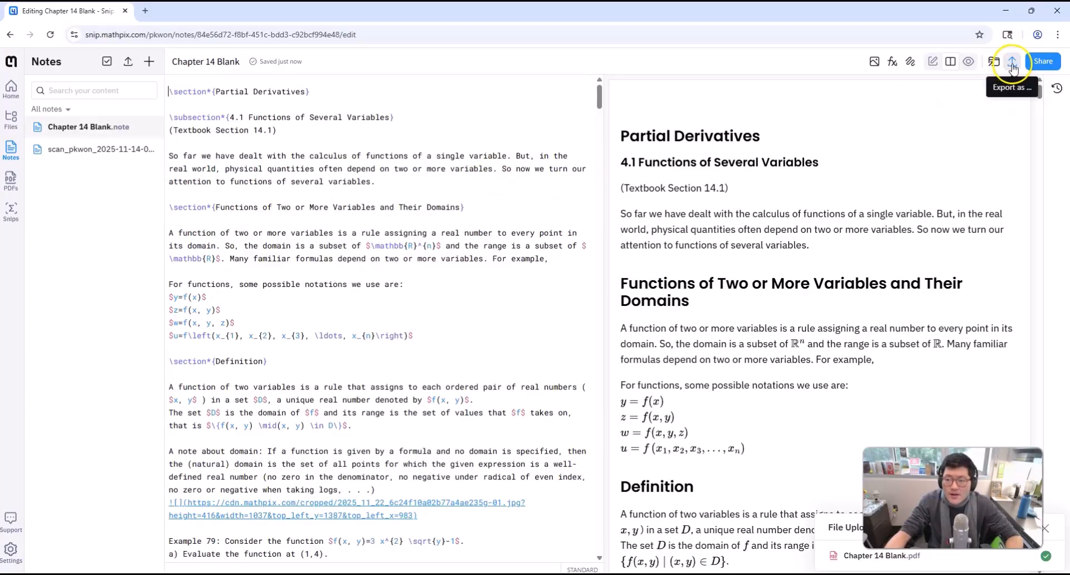
Export the Chapter 14 Blank note as DOCX and open the downloaded file in Word
{"action": "left_click", "coordinate": [1012, 63]}
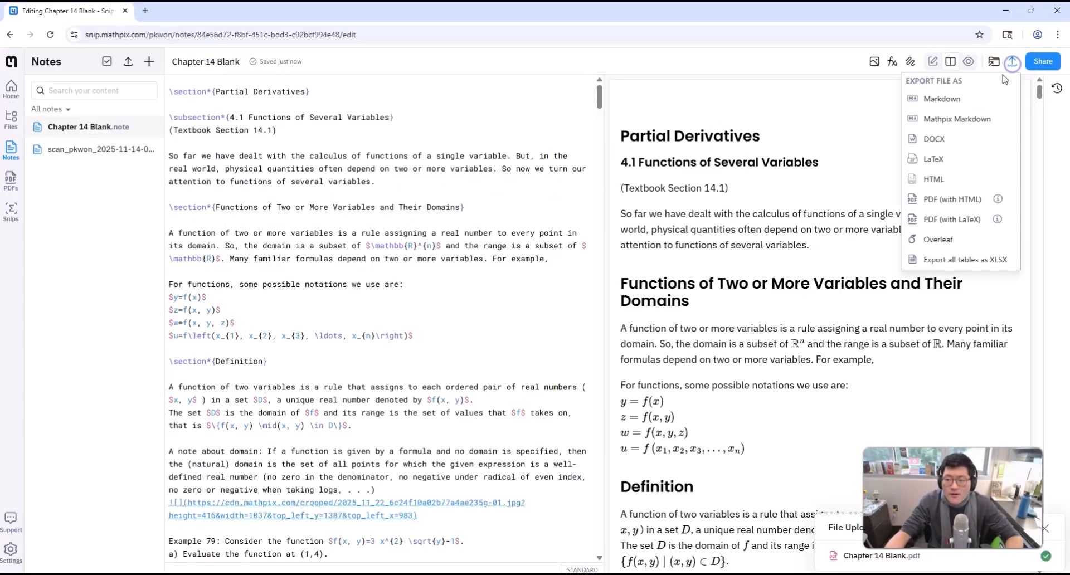
{"action": "left_click", "coordinate": [940, 143]}
{"action": "left_click", "coordinate": [575, 330]}
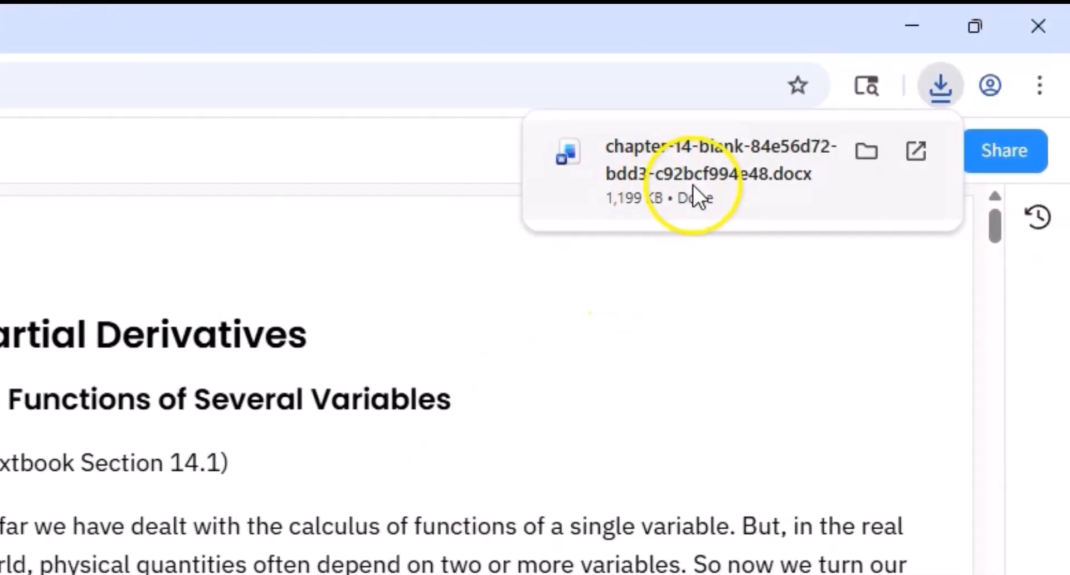
{"action": "left_click", "coordinate": [697, 180]}
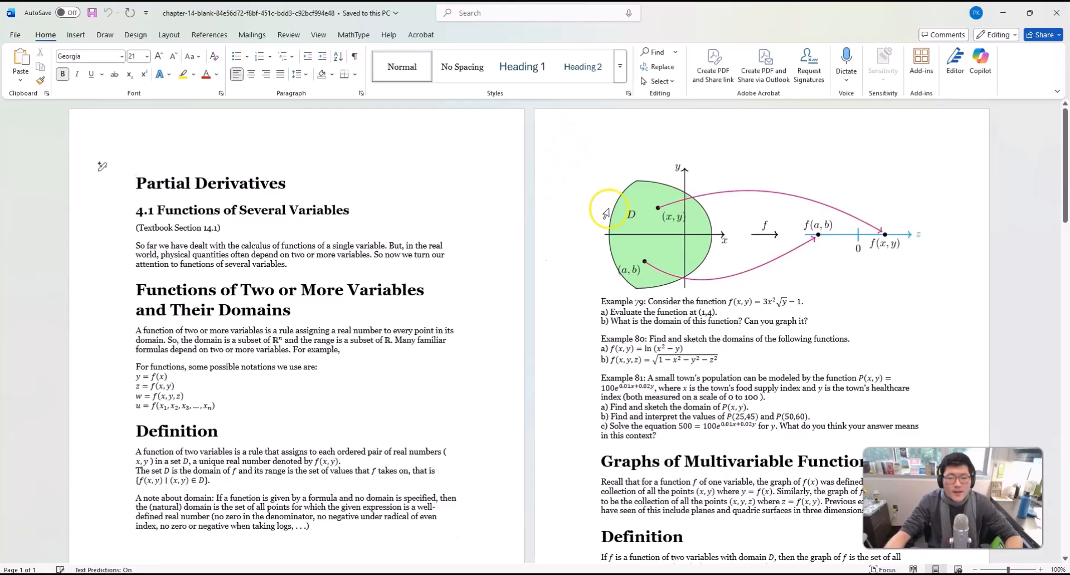
Check the domain diagram as a selectable picture, and apply the Heading 2 style to "4.1 Functions of Several Variables"
{"action": "left_click", "coordinate": [649, 227]}
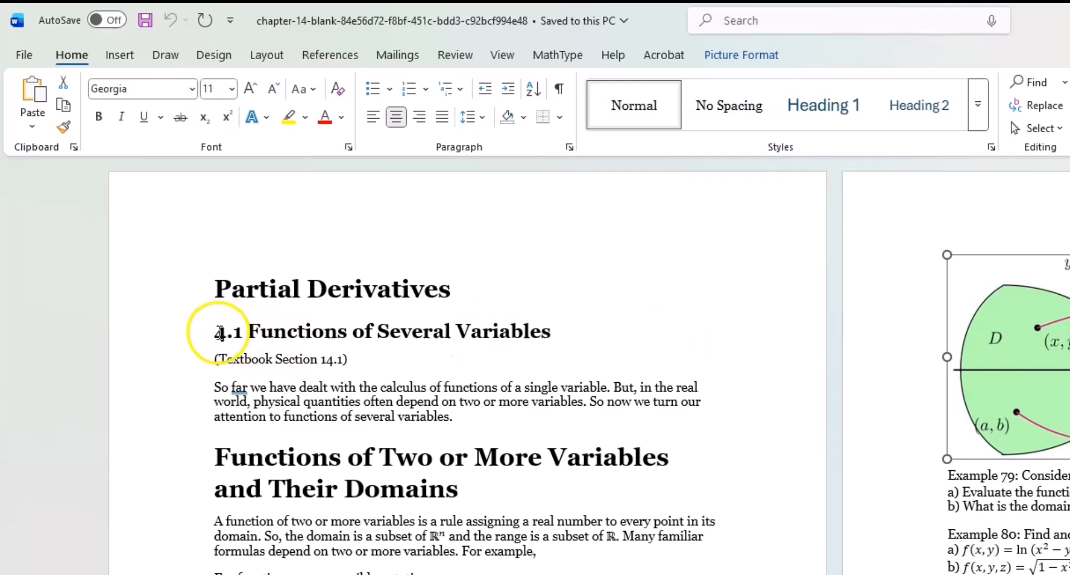
{"action": "left_click", "coordinate": [215, 332]}
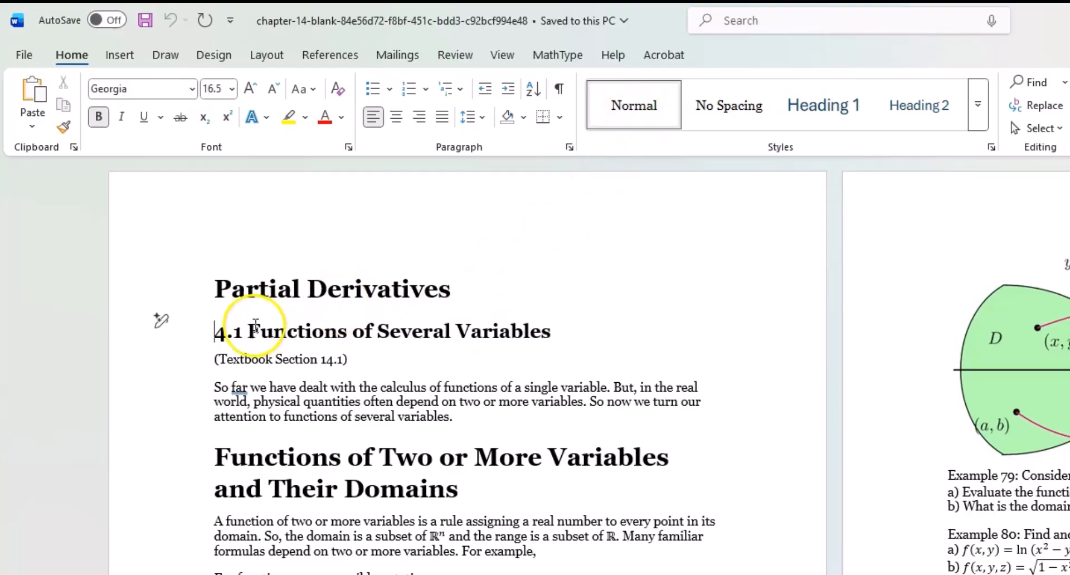
{"action": "left_click_drag", "start_coordinate": [213, 332], "coordinate": [536, 335]}
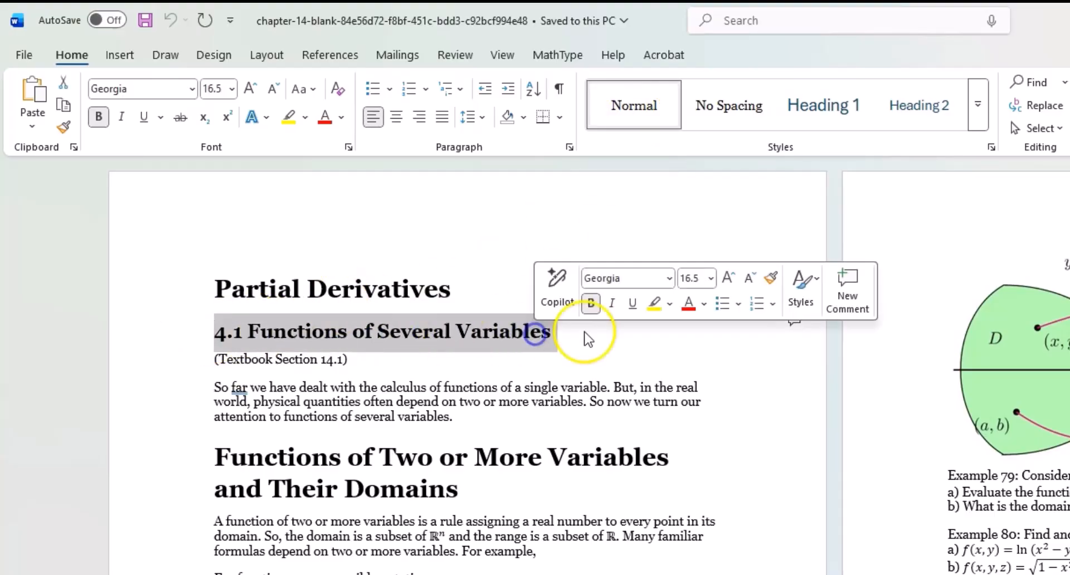
{"action": "left_click", "coordinate": [924, 112]}
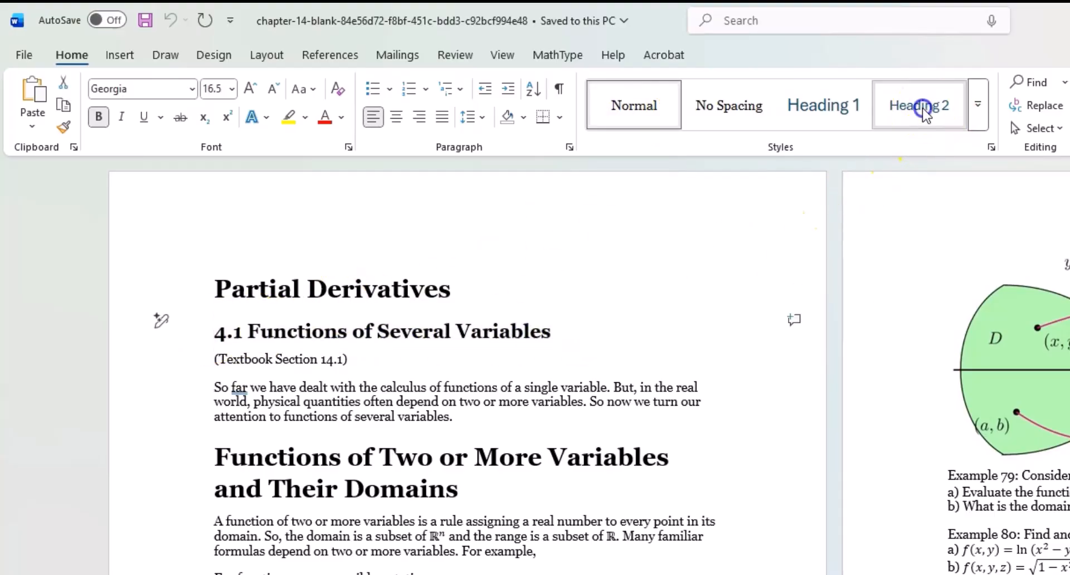
{"action": "left_click", "coordinate": [527, 319]}
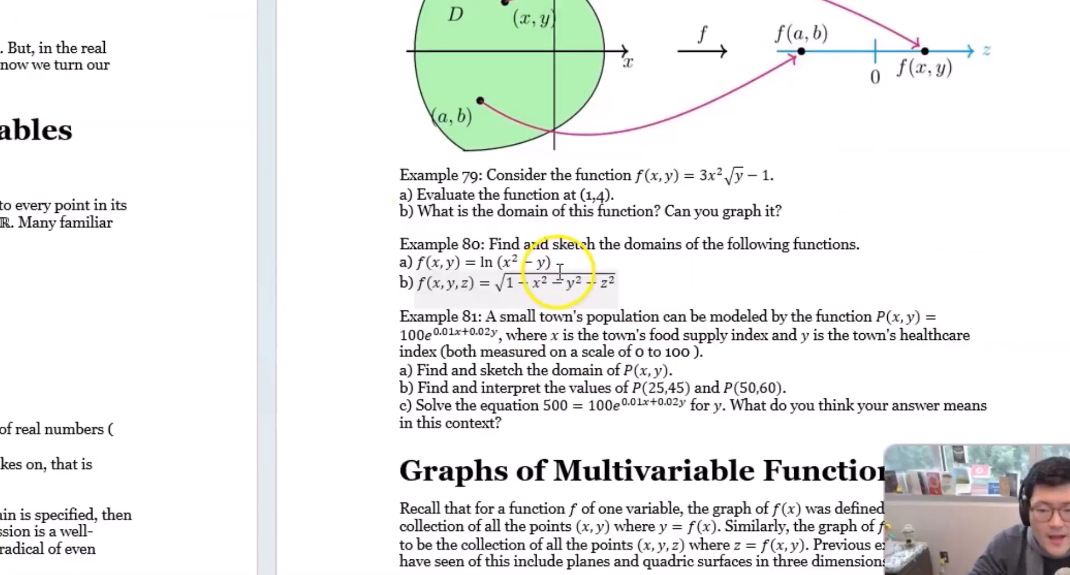
Review the converted document, checking the Example 80 b) equation, the surface graph of figure (d) and the Example 83 contour map
{"action": "left_click", "coordinate": [1067, 568]}
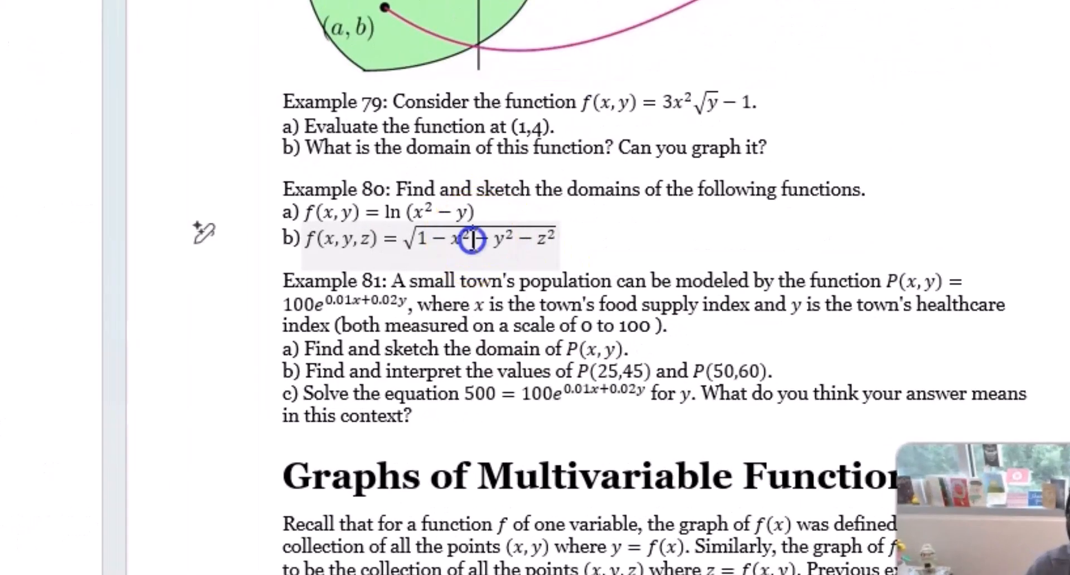
{"action": "left_click", "coordinate": [304, 240]}
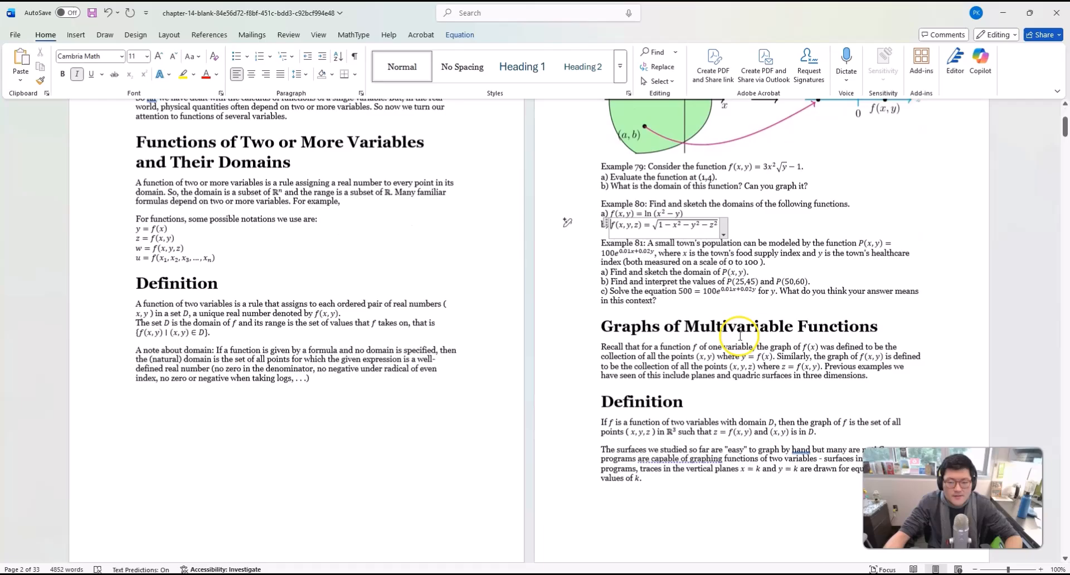
{"action": "scroll", "coordinate": [740, 335], "scroll_direction": "down", "scroll_amount": 5}
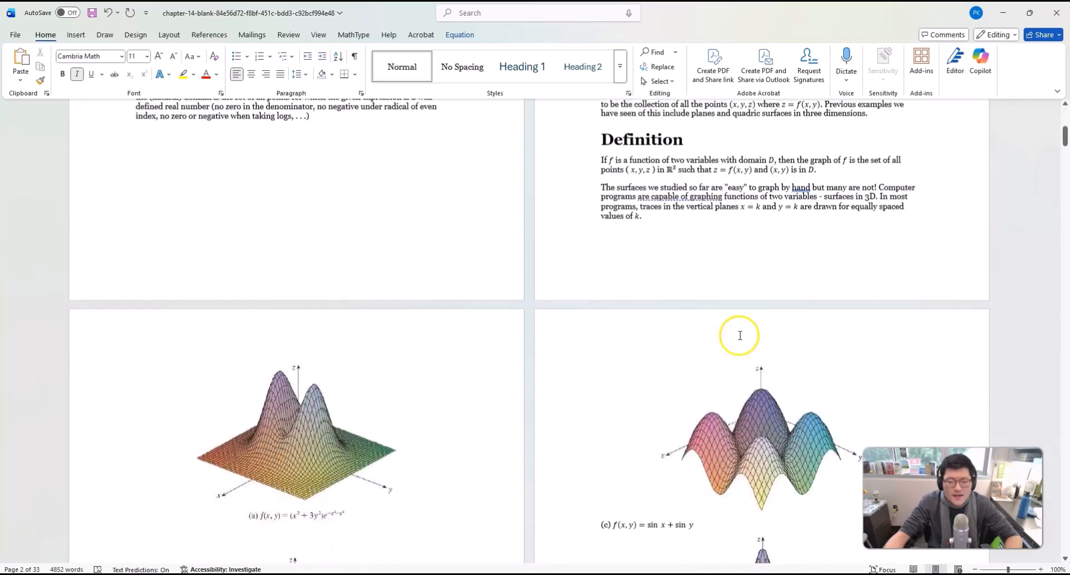
{"action": "scroll", "coordinate": [740, 335], "scroll_direction": "down", "scroll_amount": 8}
{"action": "left_click", "coordinate": [751, 219]}
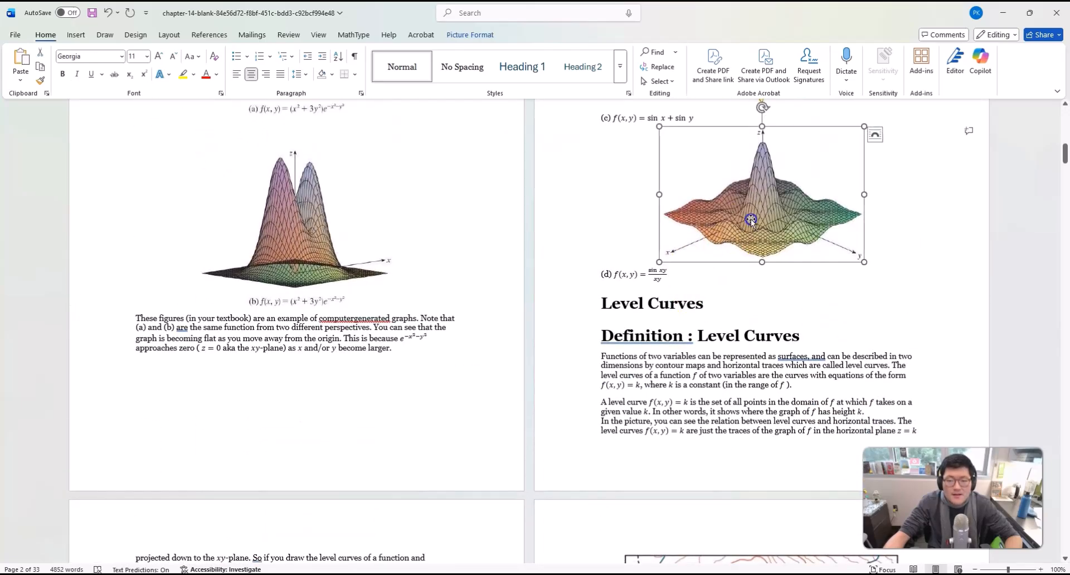
{"action": "scroll", "coordinate": [731, 292], "scroll_direction": "down", "scroll_amount": 10}
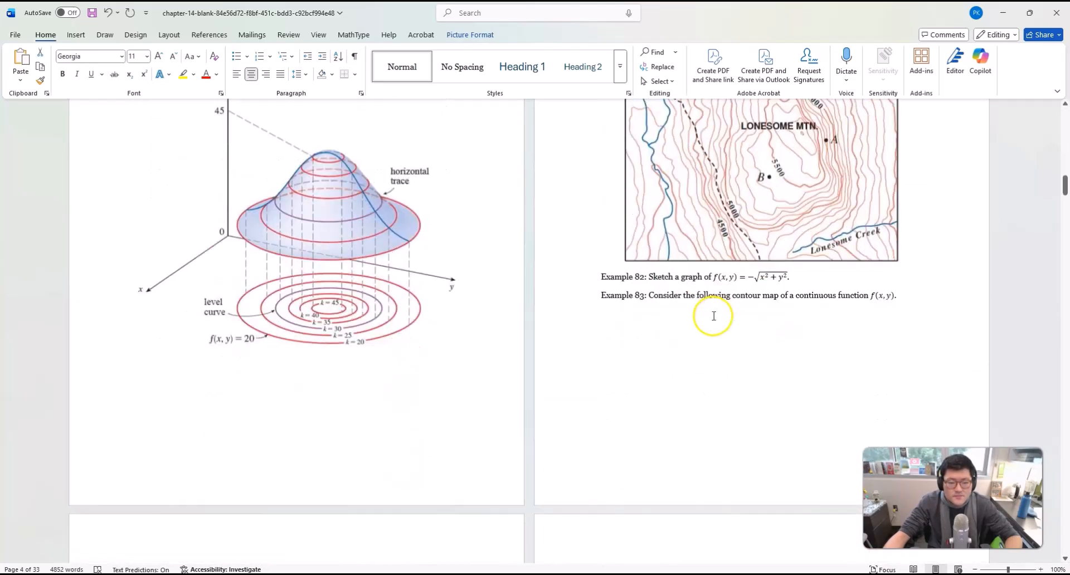
{"action": "scroll", "coordinate": [713, 316], "scroll_direction": "down", "scroll_amount": 10}
{"action": "left_click", "coordinate": [326, 192]}
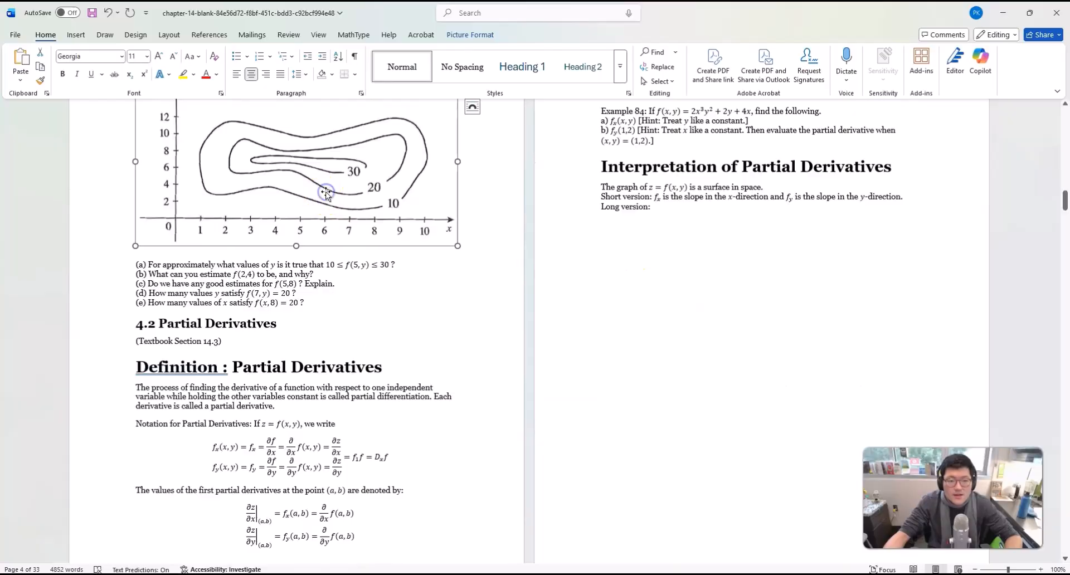
Select the fₓ(x, y) line in the notation equation under the Partial Derivatives definition to inspect its conversion
{"action": "left_click", "coordinate": [249, 455]}
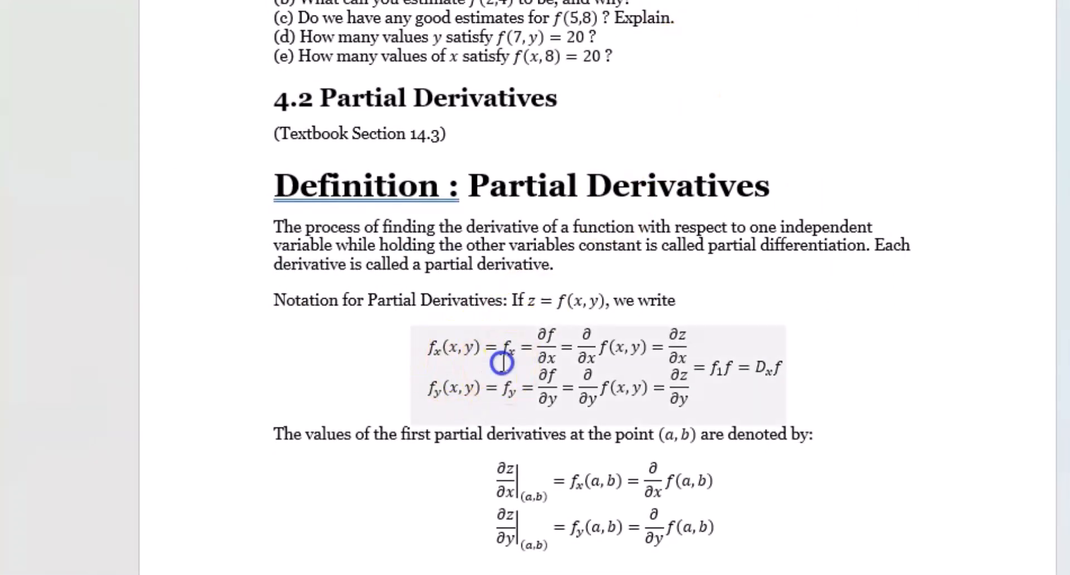
{"action": "left_click_drag", "start_coordinate": [502, 362], "coordinate": [714, 369]}
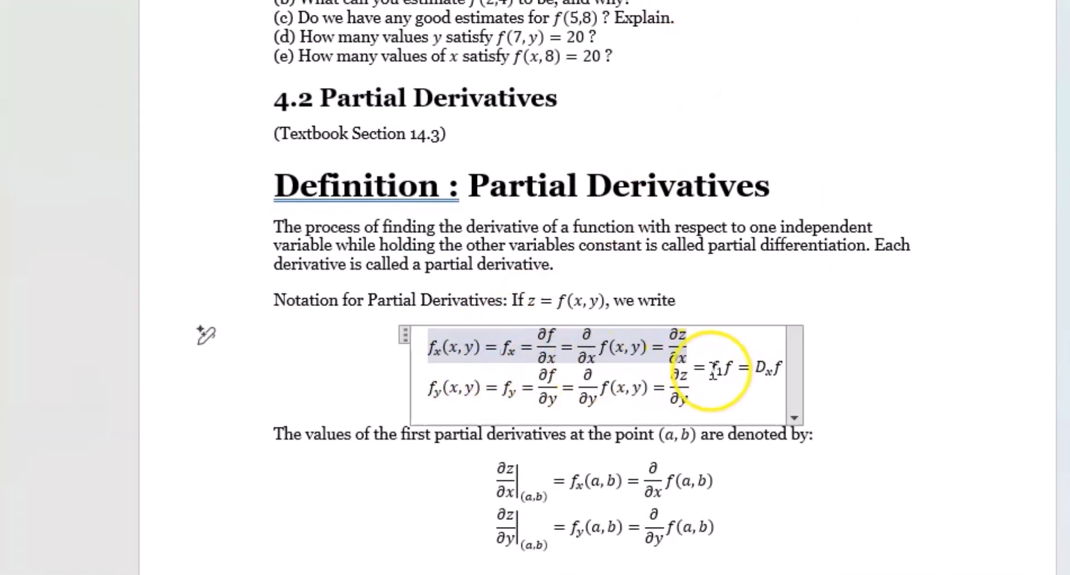